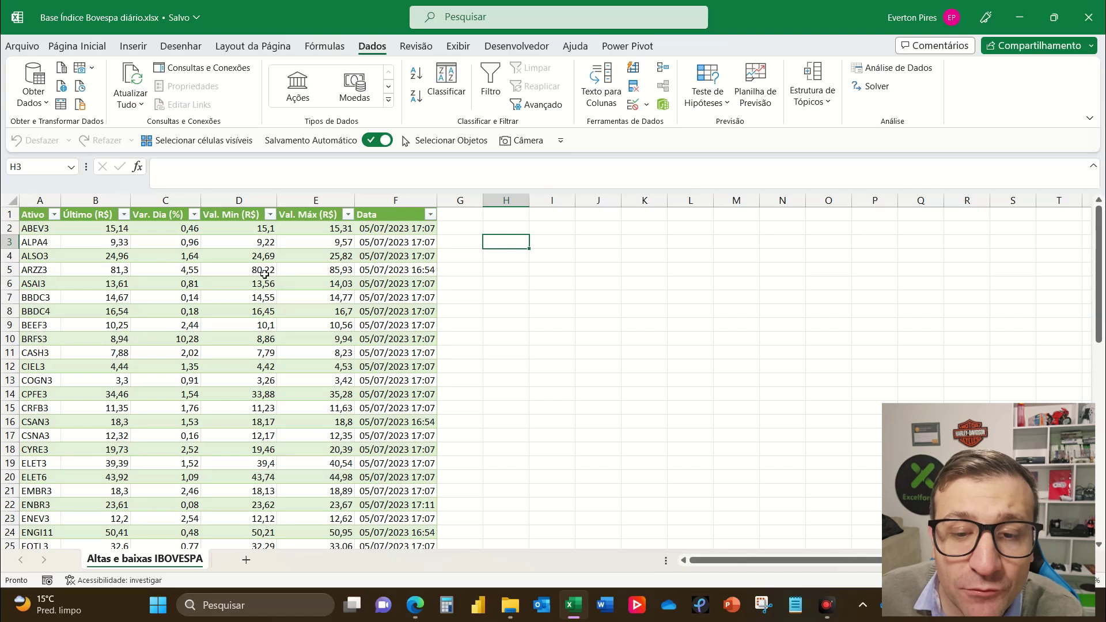
- Refresh the IBOVESPA table to 19/07/2023 quotes, check cell E8, and add blank sheet Planilha2
scroll(181, 413, "down", 4)
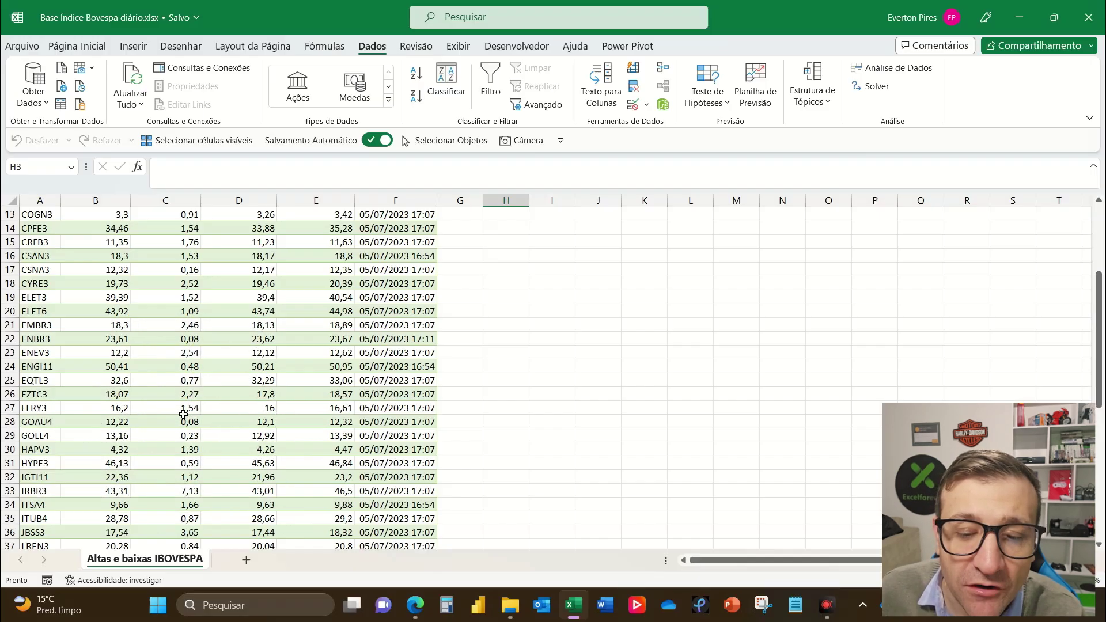
scroll(172, 403, "down", 3)
scroll(167, 397, "down", 5)
scroll(161, 386, "down", 2)
scroll(164, 382, "up", 8)
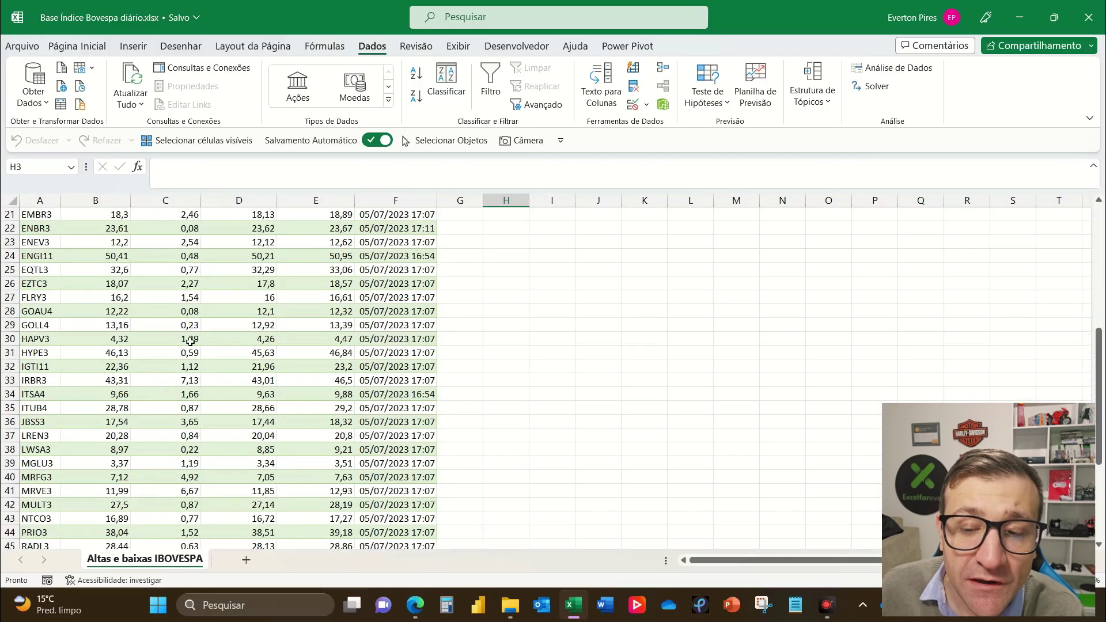
scroll(172, 369, "up", 7)
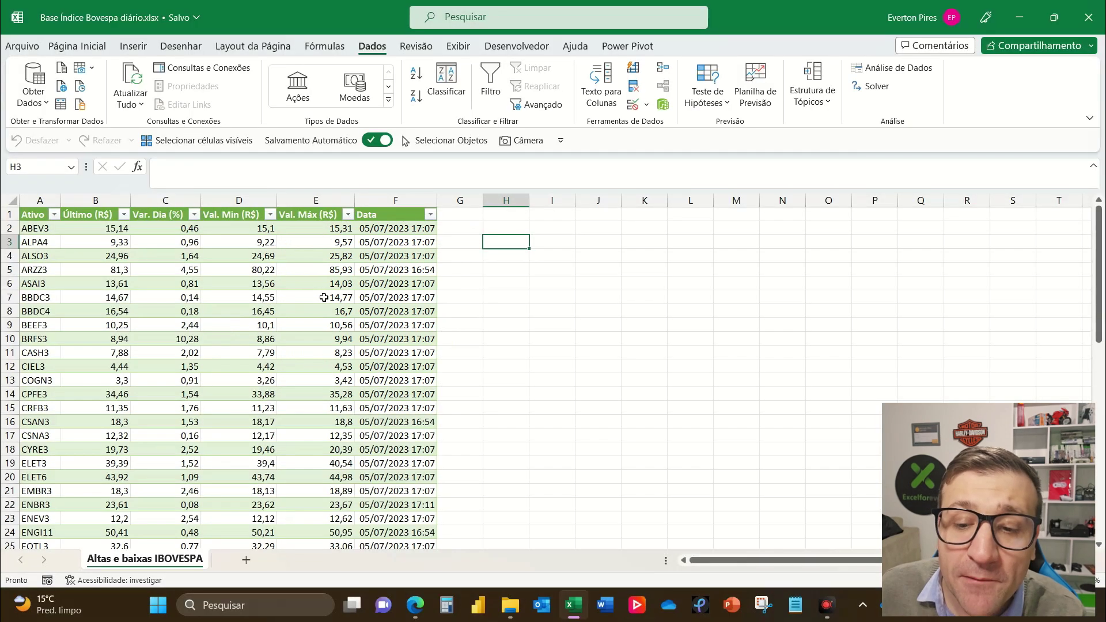
right_click(326, 284)
mouse_move(365, 272)
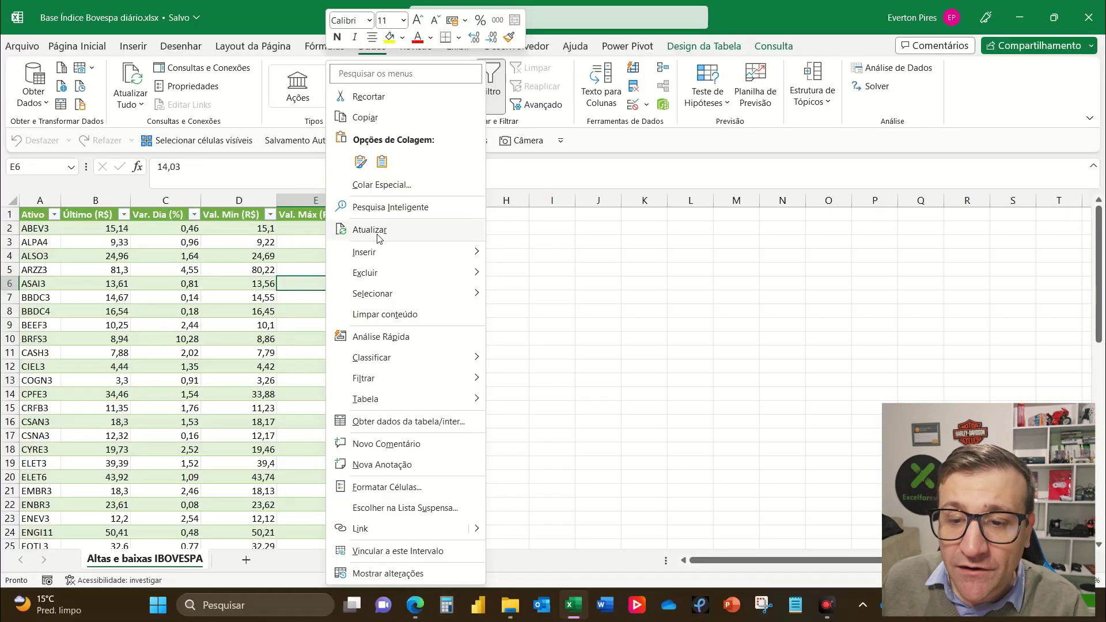
left_click(554, 315)
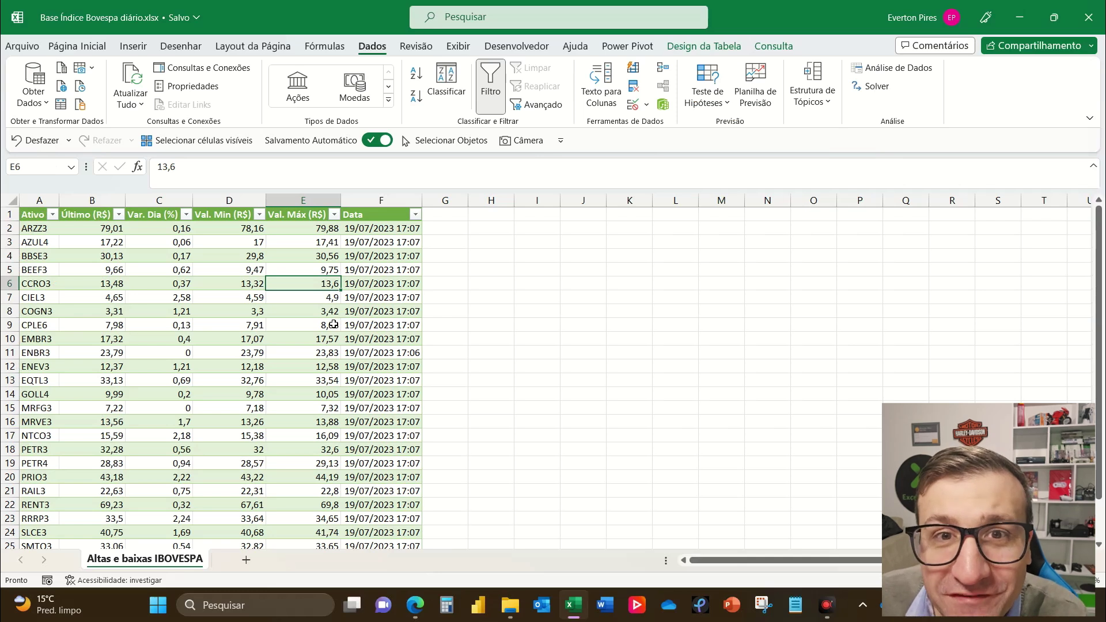
left_click(285, 312)
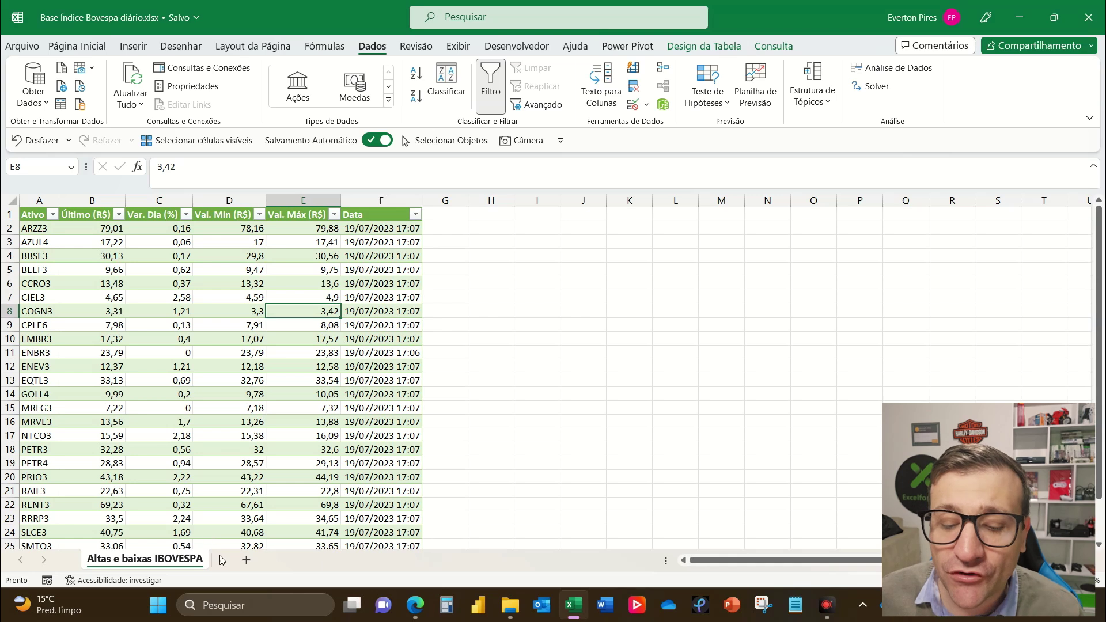
left_click(246, 559)
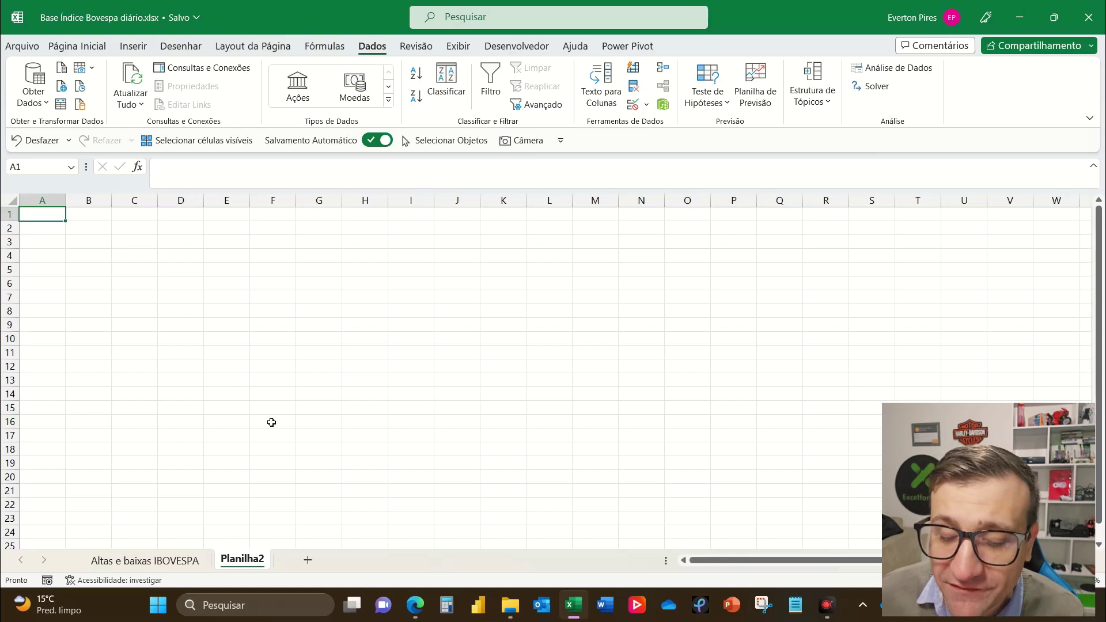
left_click(414, 605)
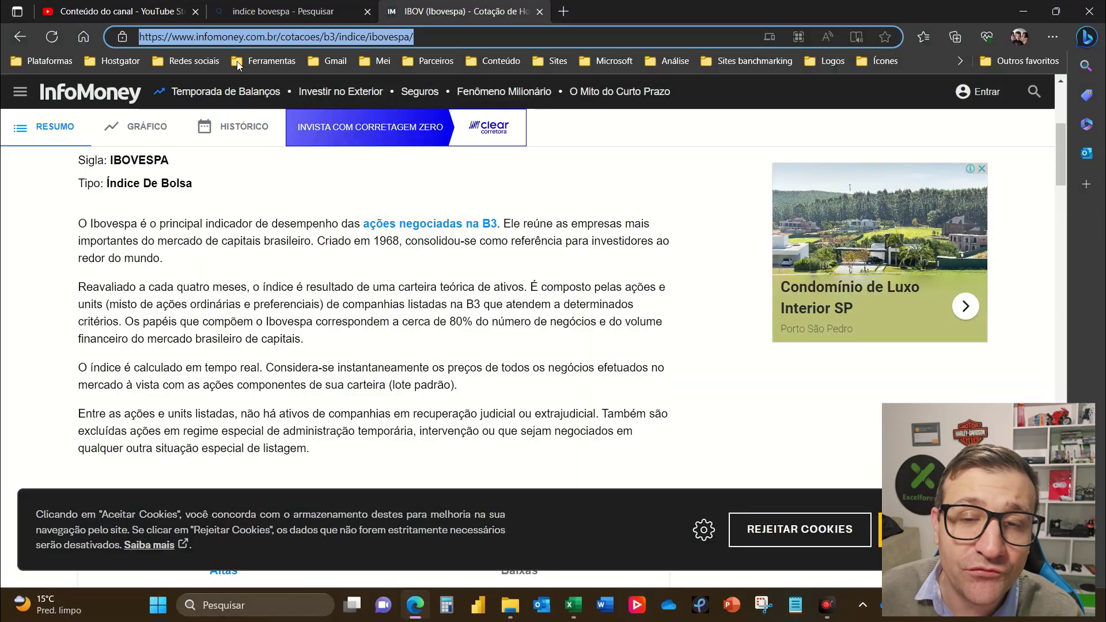
scroll(301, 123, "up", 5)
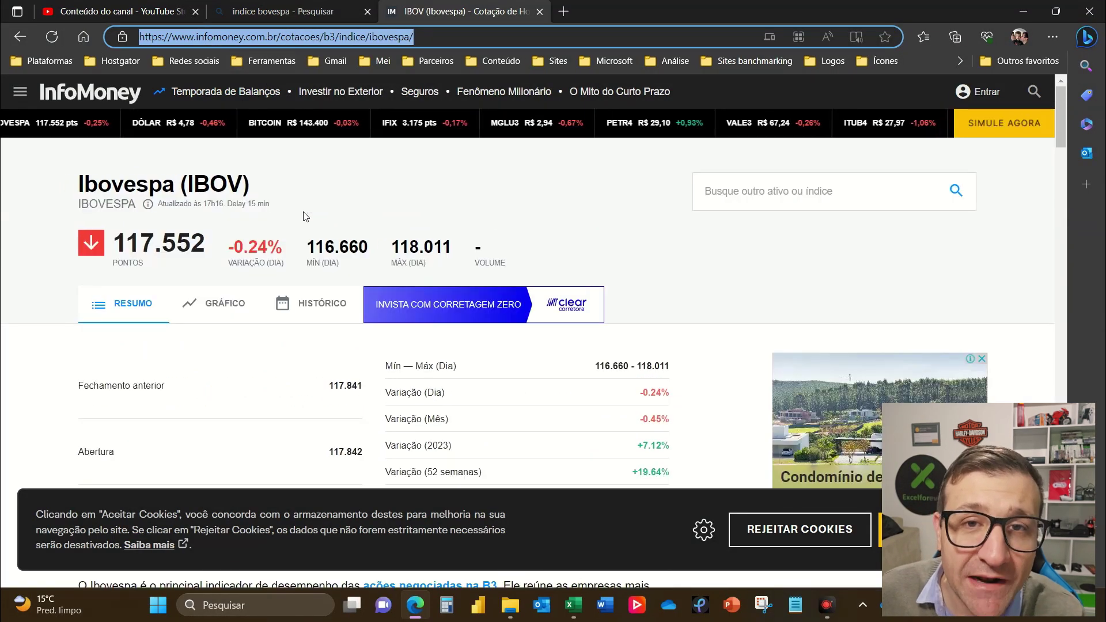
scroll(306, 216, "down", 3)
scroll(305, 216, "down", 5)
scroll(306, 216, "down", 4)
scroll(309, 220, "up", 1)
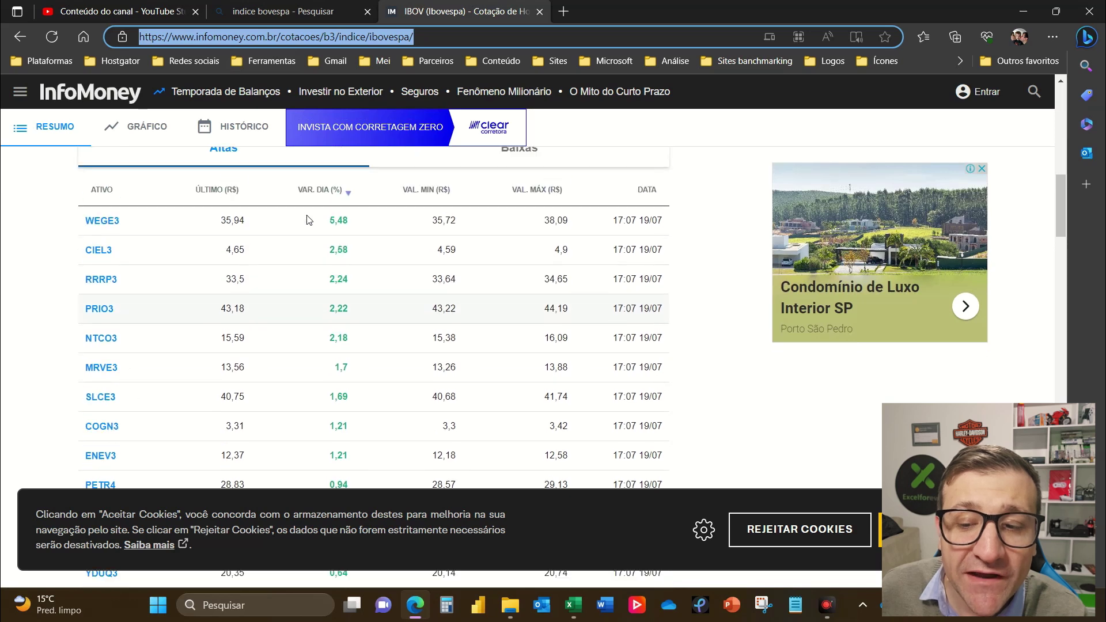
scroll(309, 252, "up", 1)
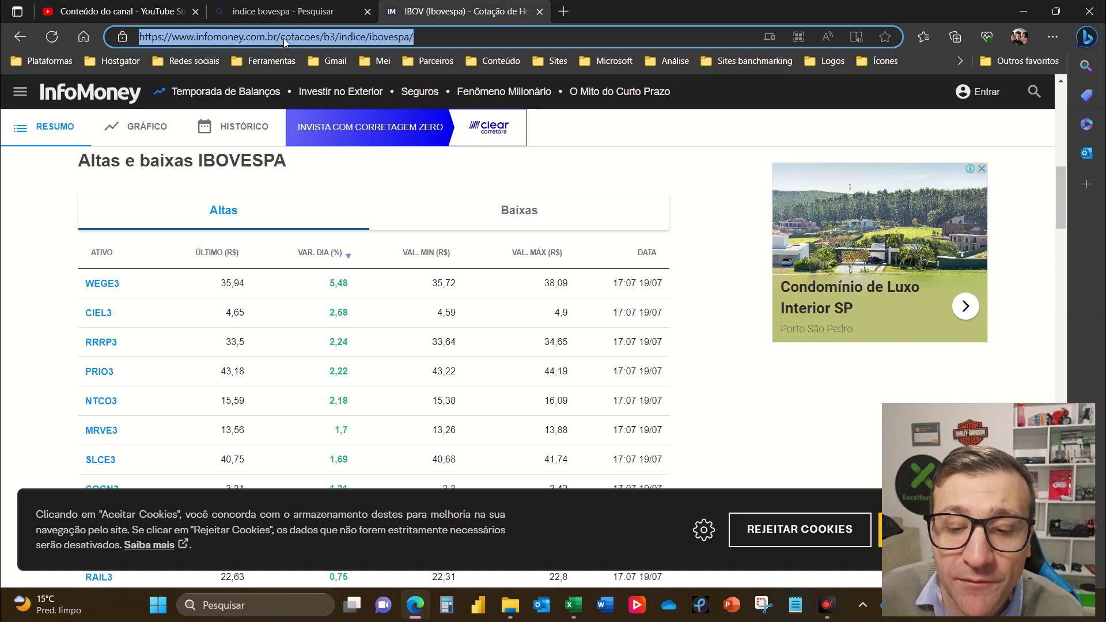
key("alt+Tab")
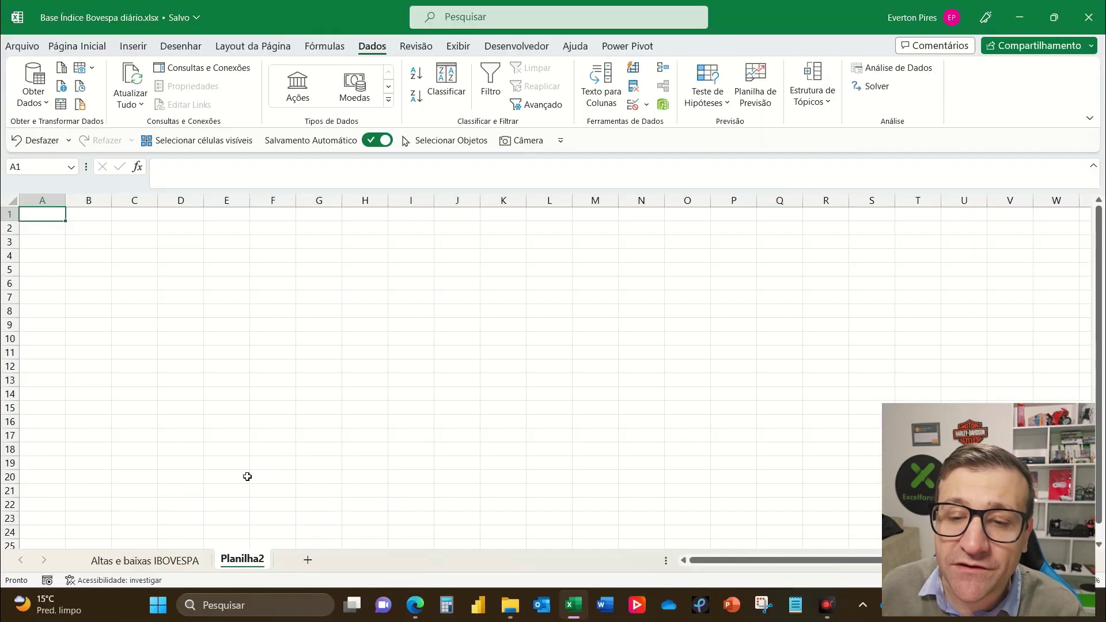
- On the new sheet, select cell F5 and launch the Power Query Editor from Obter Dados
left_click(291, 274)
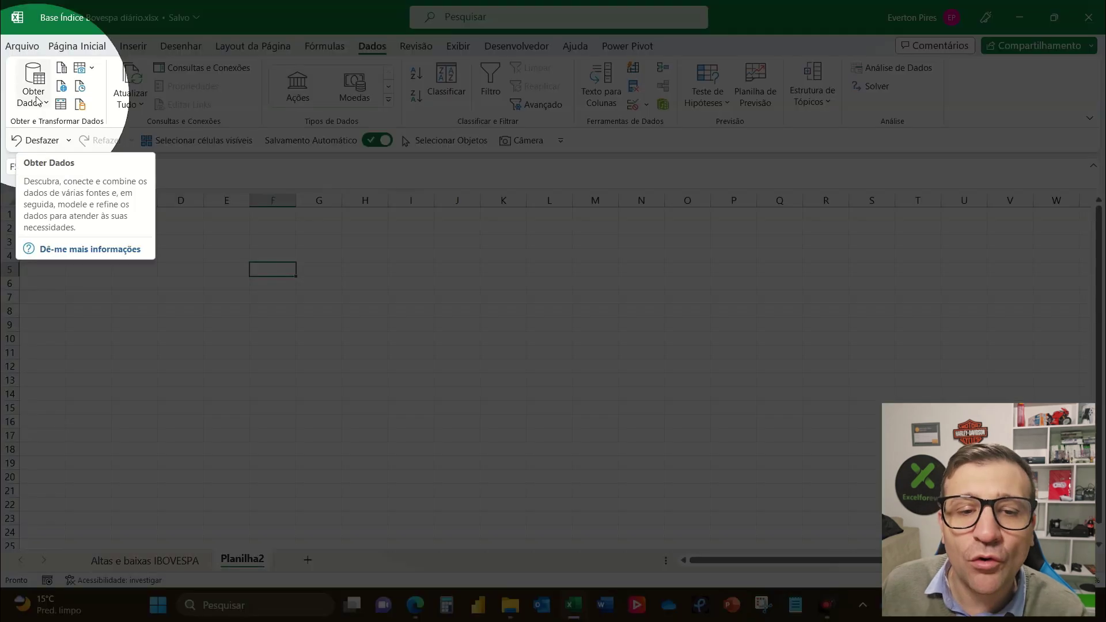
left_click(33, 95)
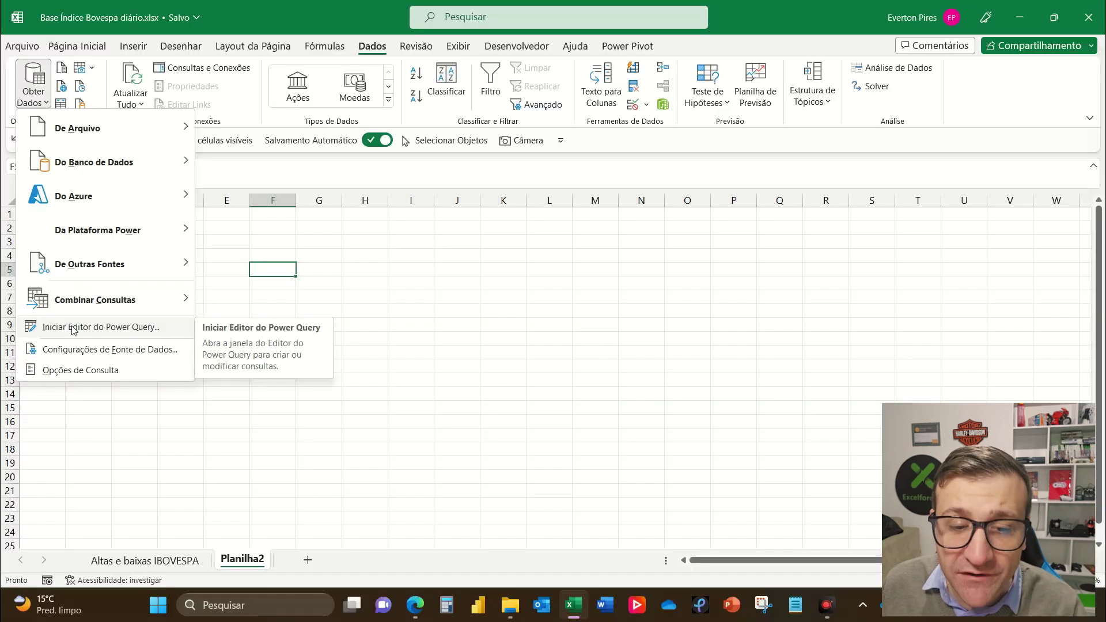
left_click(74, 327)
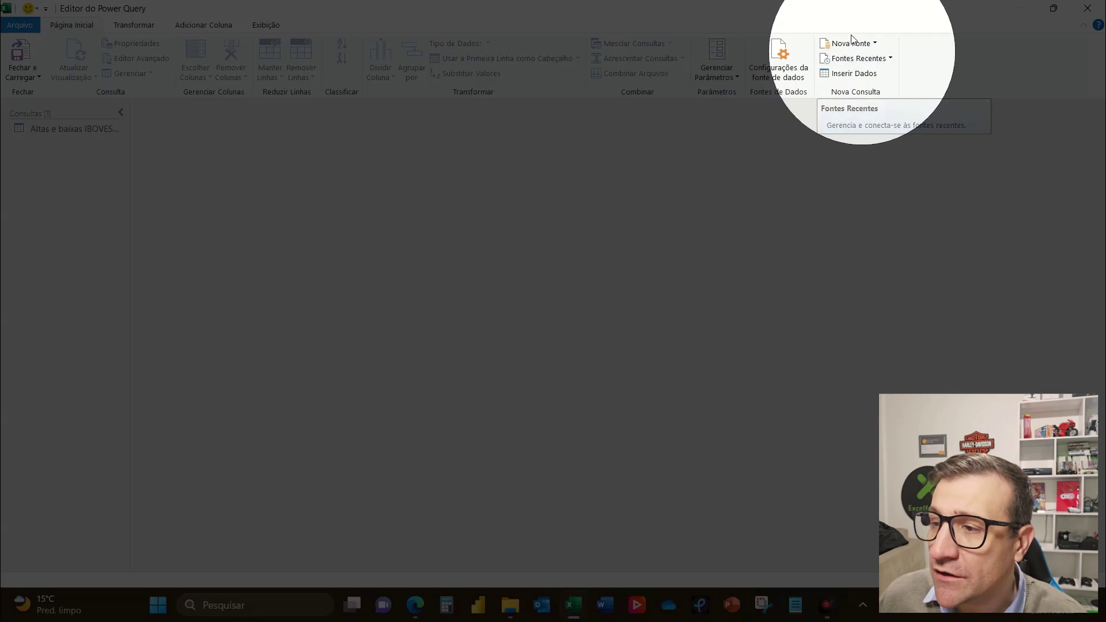
- Start a new Web source from Nova Fonte to bring up the Da Web dialog
left_click(851, 44)
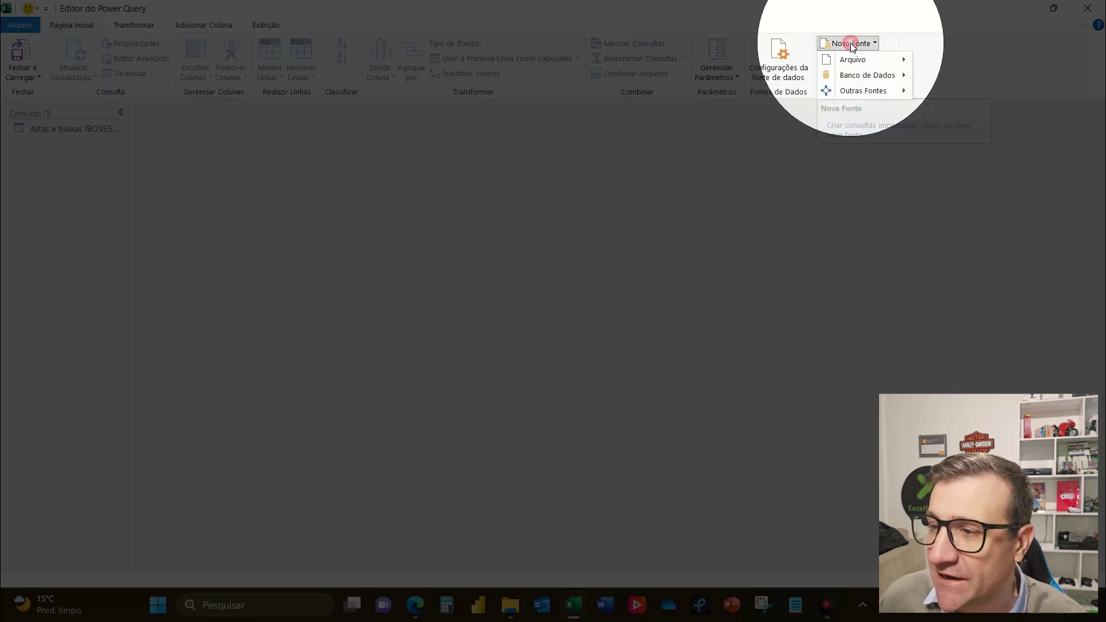
left_click(855, 91)
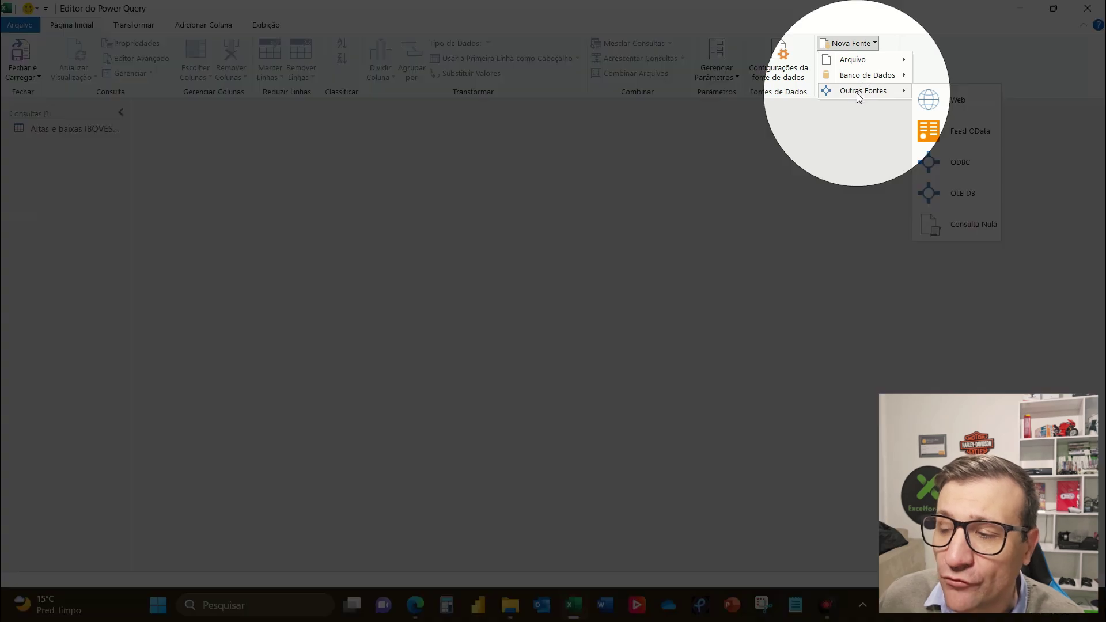
left_click(951, 99)
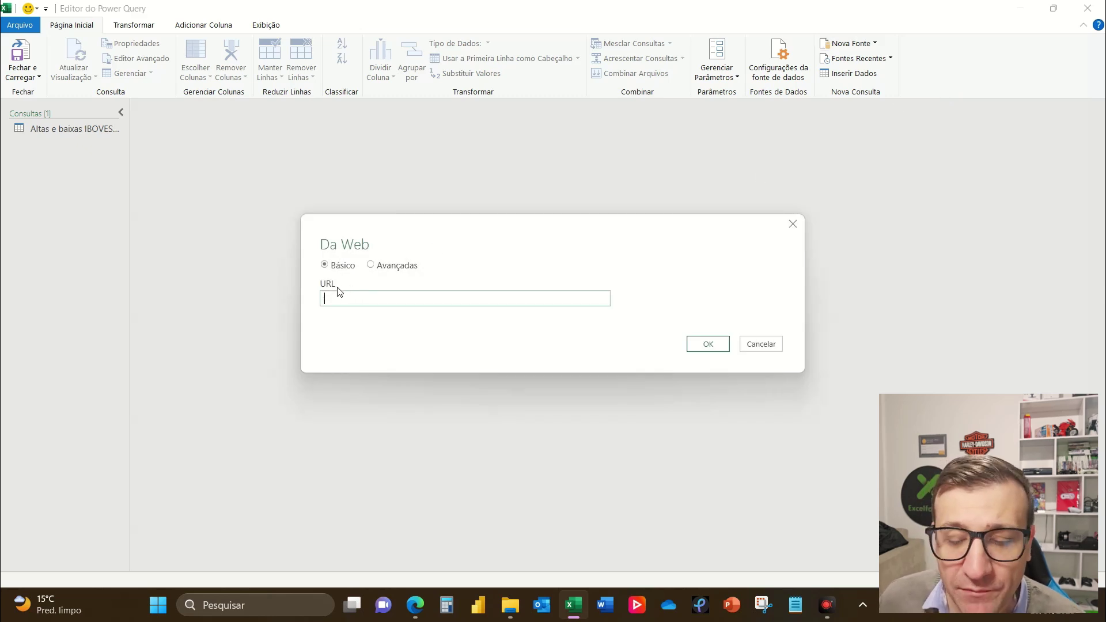
- Enter the InfoMoney Ibovespa page URL in Da Web and connect to list its tables
left_click(415, 604)
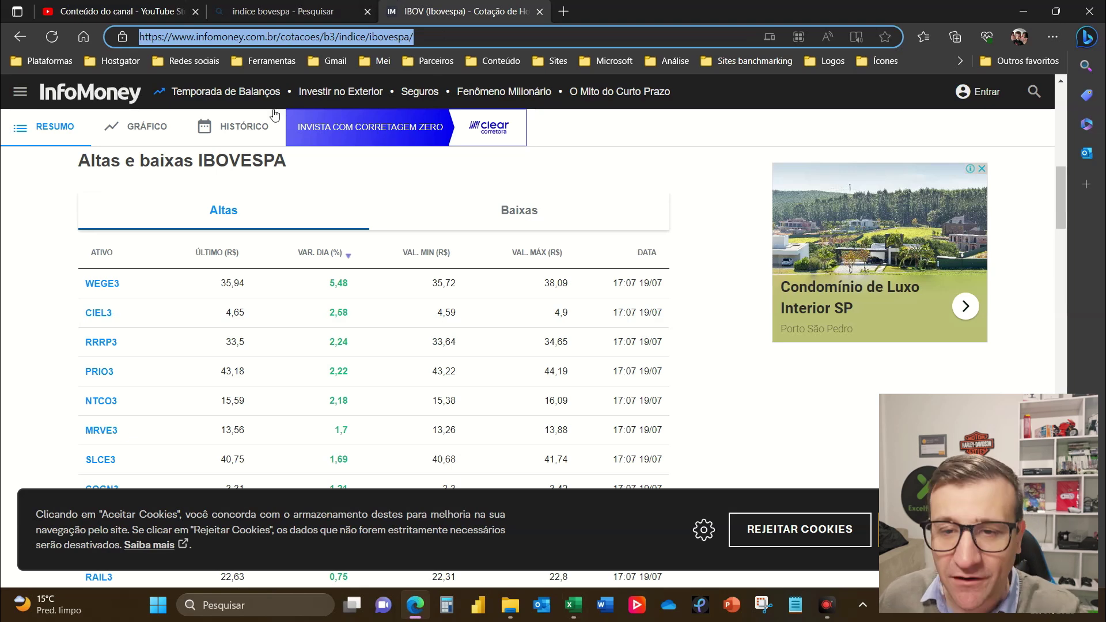
key("alt+Tab")
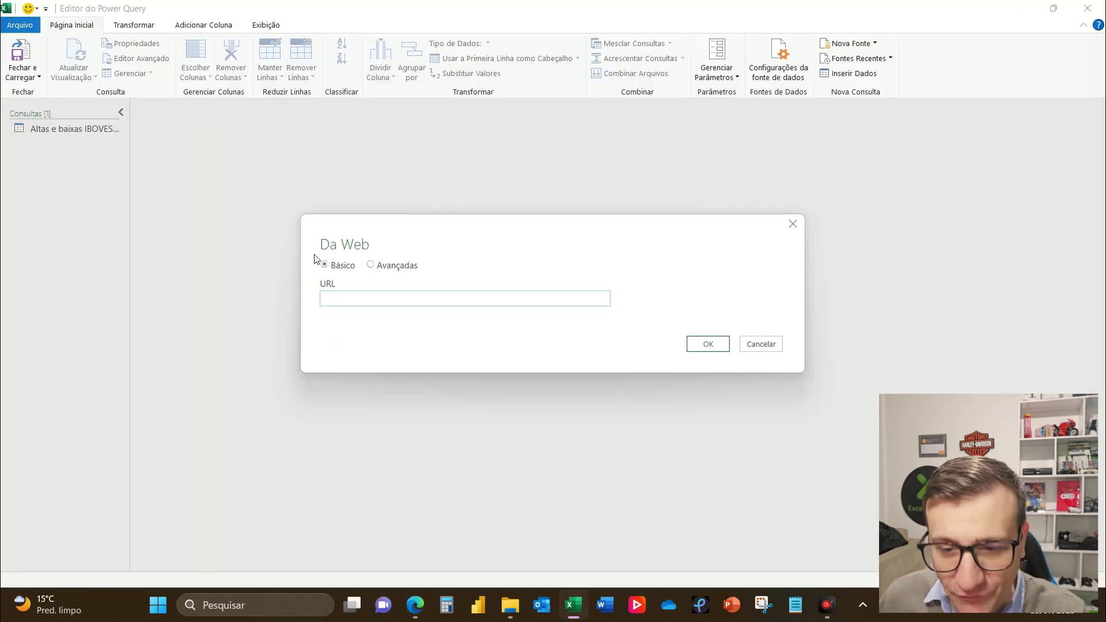
left_click(338, 298)
type("https://www.infomoney.com.br/cotacoes/b3/indice/ibovespa/")
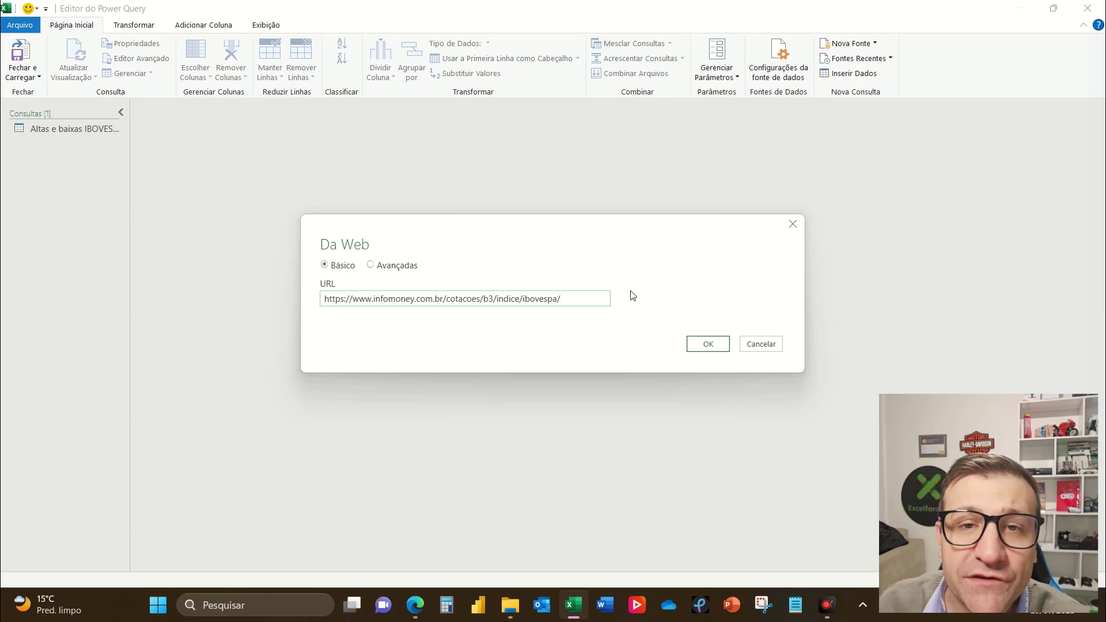
left_click(706, 341)
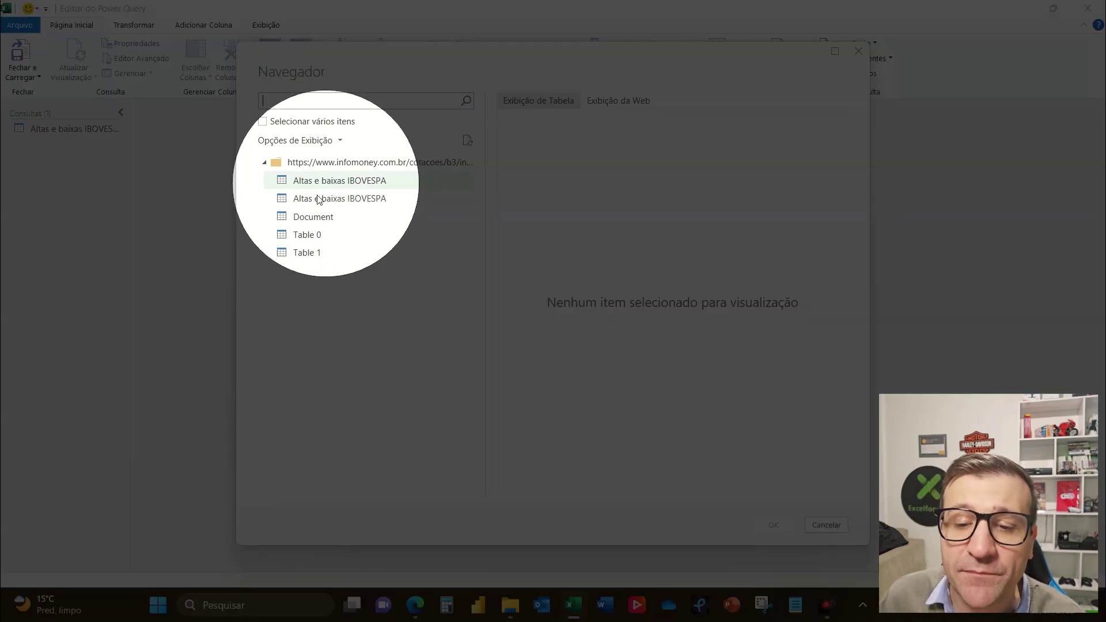
- Preview the first Altas e baixas IBOVESPA table in Navegador and import it as a query
left_click(327, 183)
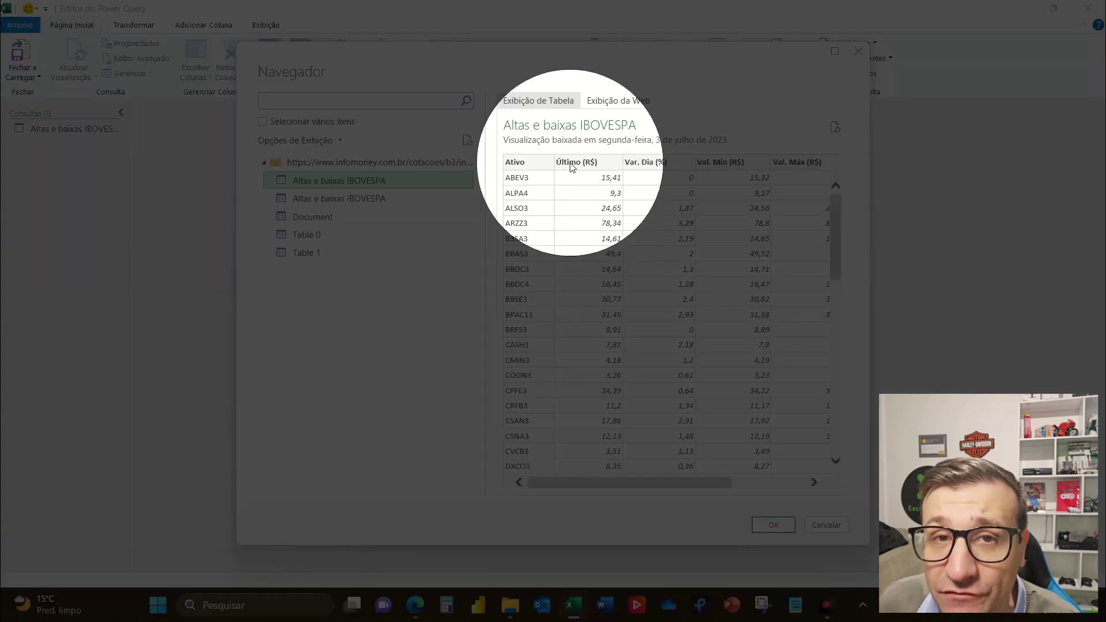
scroll(564, 254, "down", 2)
scroll(588, 305, "down", 3)
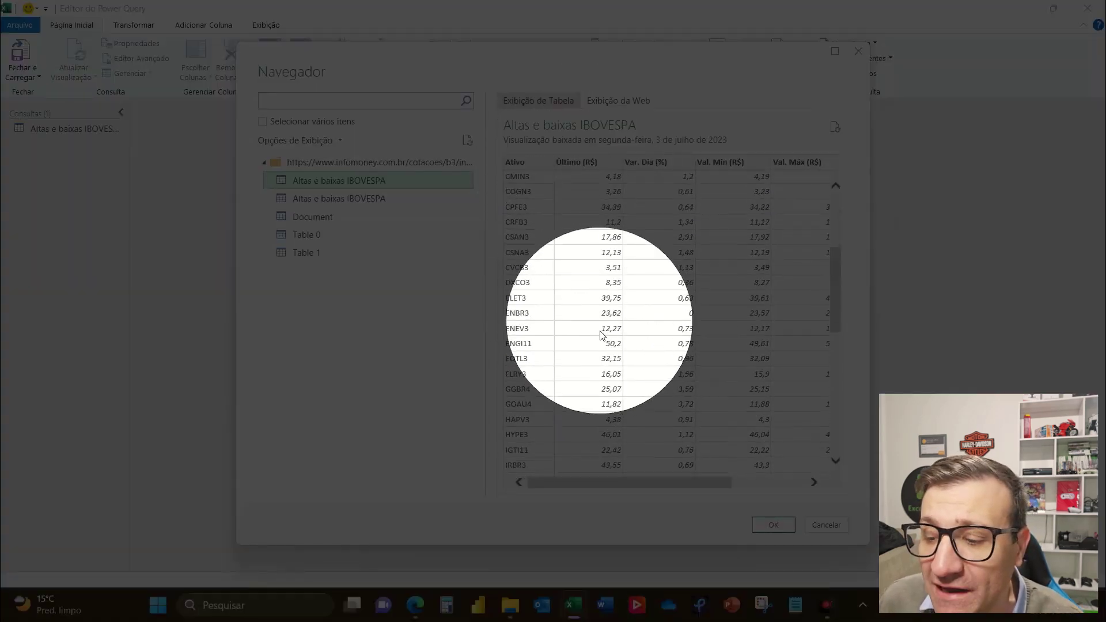
scroll(605, 340, "down", 3)
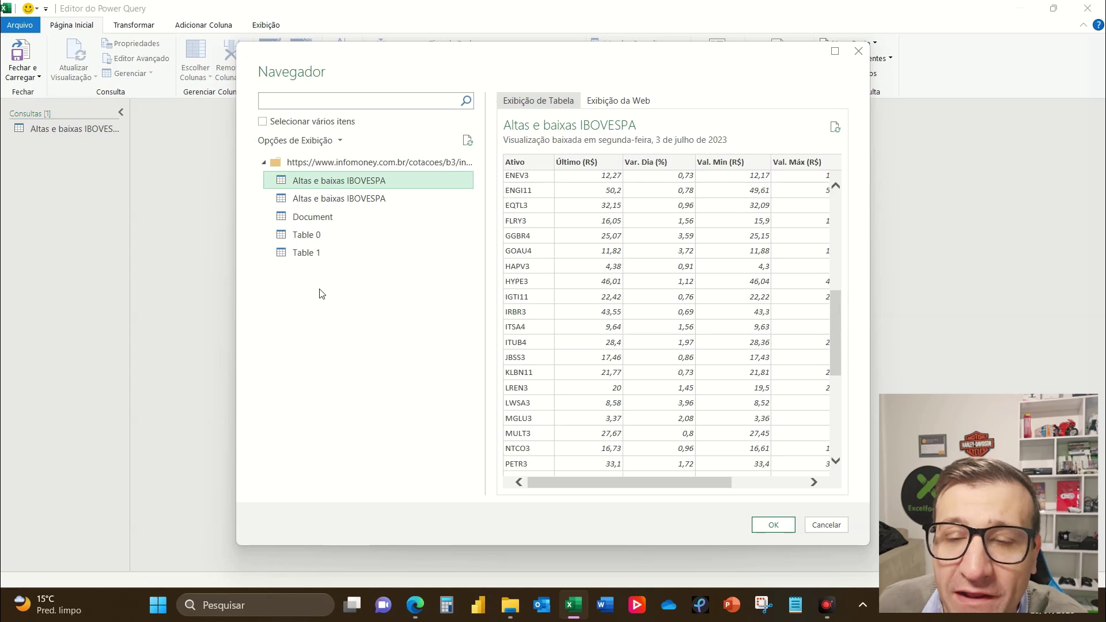
scroll(639, 268, "down", 3)
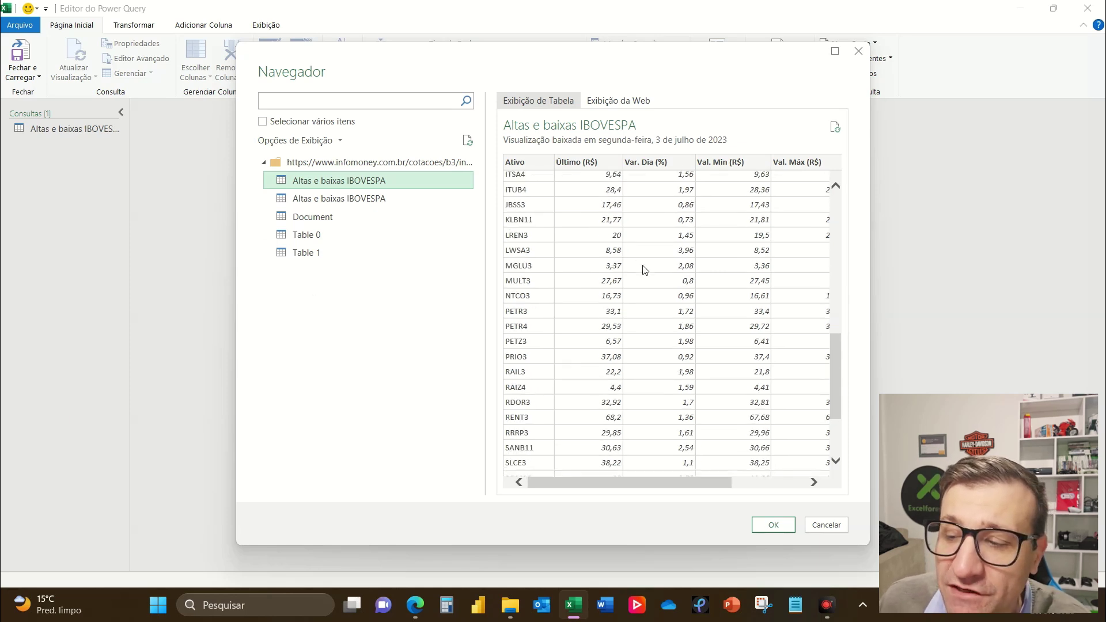
scroll(650, 279, "up", 4)
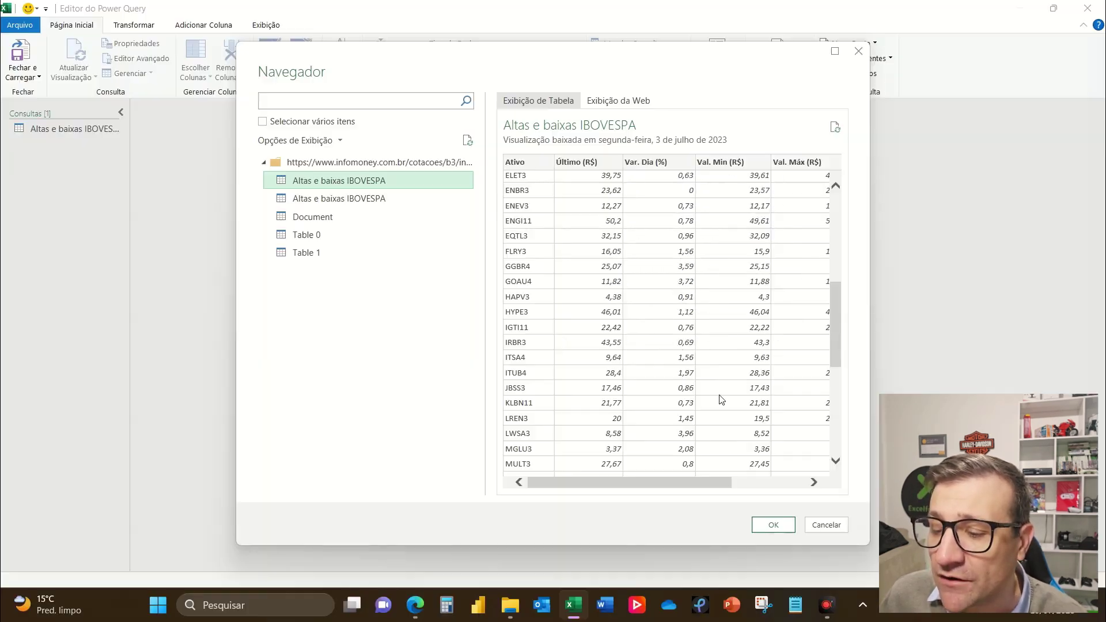
left_click(759, 525)
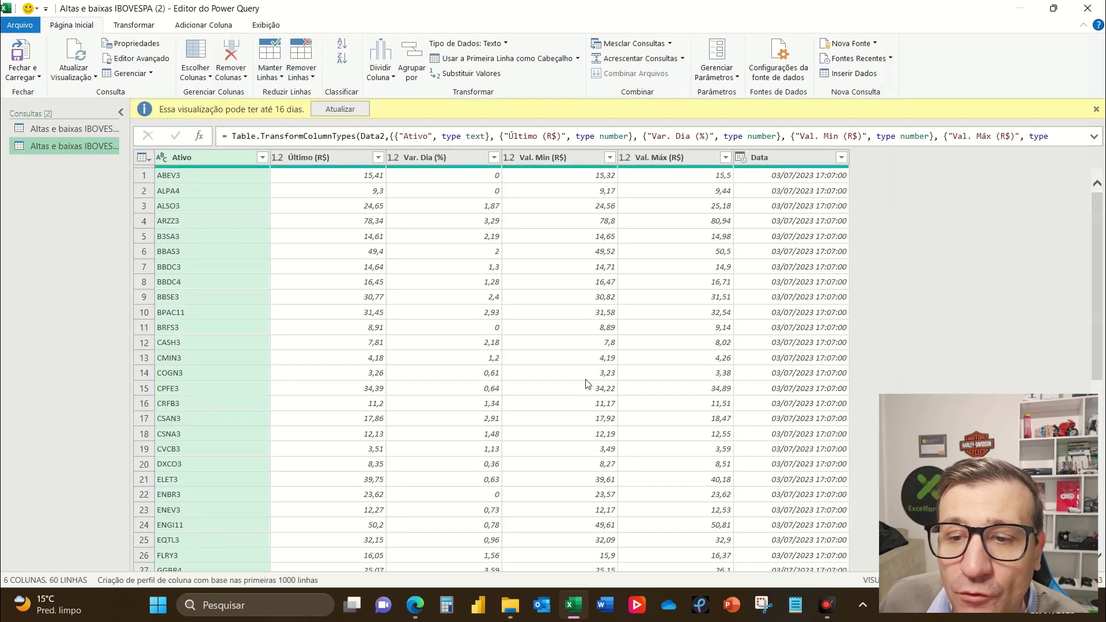
- Refresh the Altas e baixas IBOVESPA (2) preview to show 27 rows of 19/07/2023 data
left_click(338, 108)
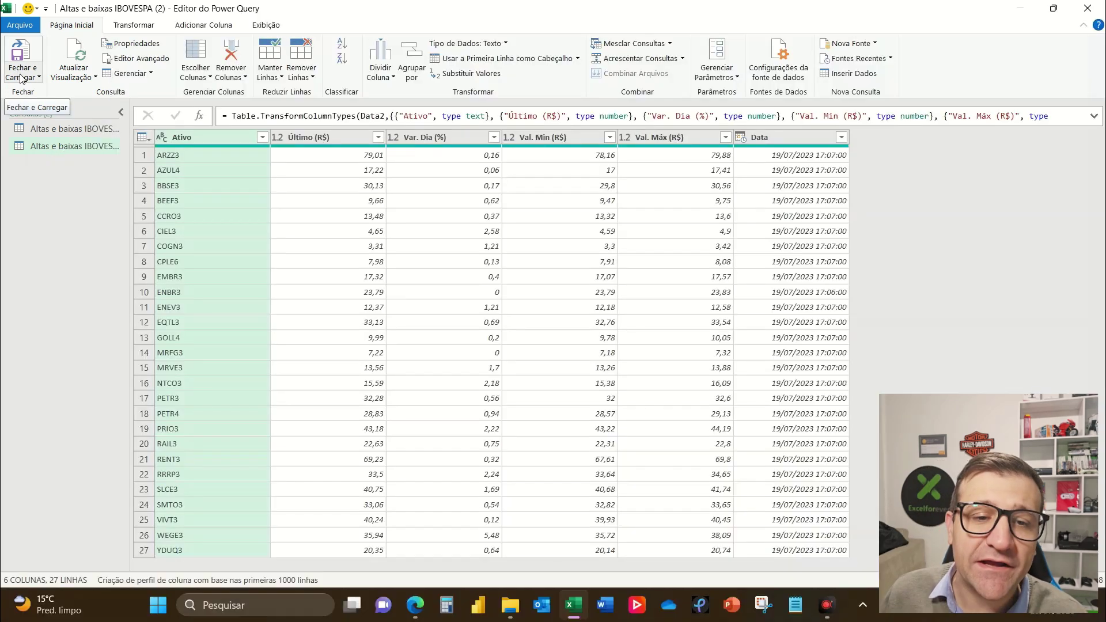
- Use Fechar e Carregar Para to load the query as a 27-row table on a new worksheet
left_click(21, 77)
left_click(38, 95)
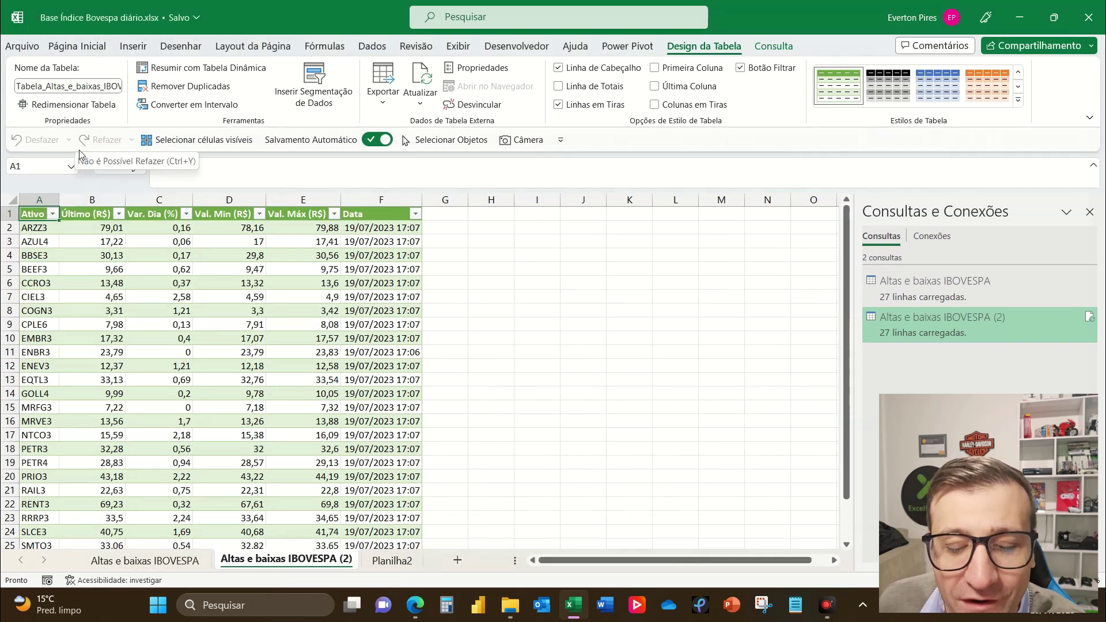
left_click(814, 324)
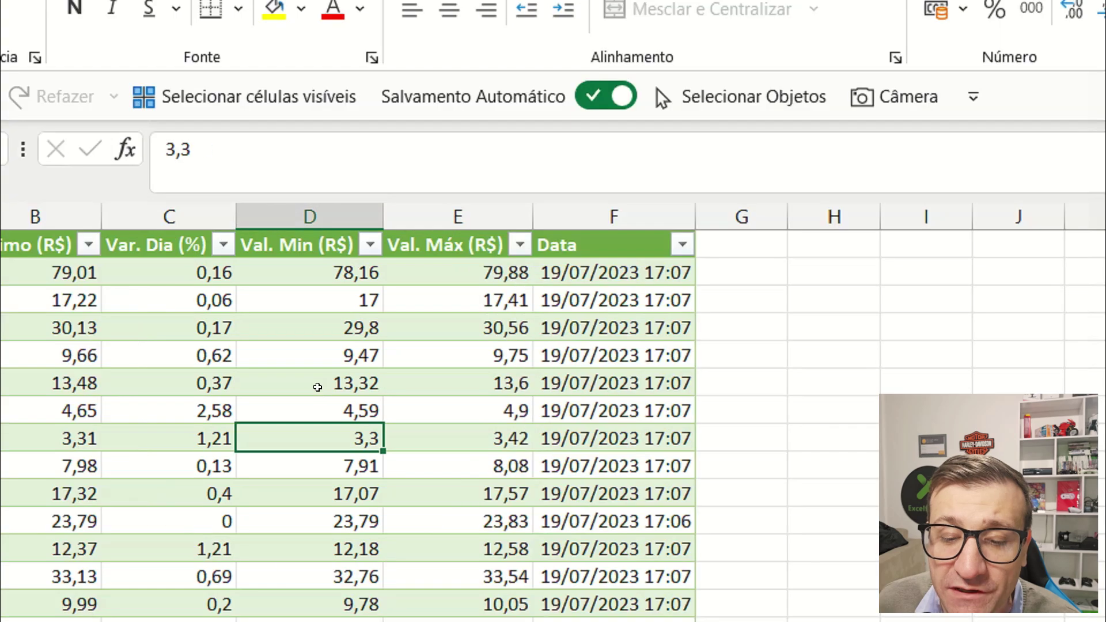
- Refresh the loaded Ibovespa table with Atualizar from its right-click menu
right_click(318, 387)
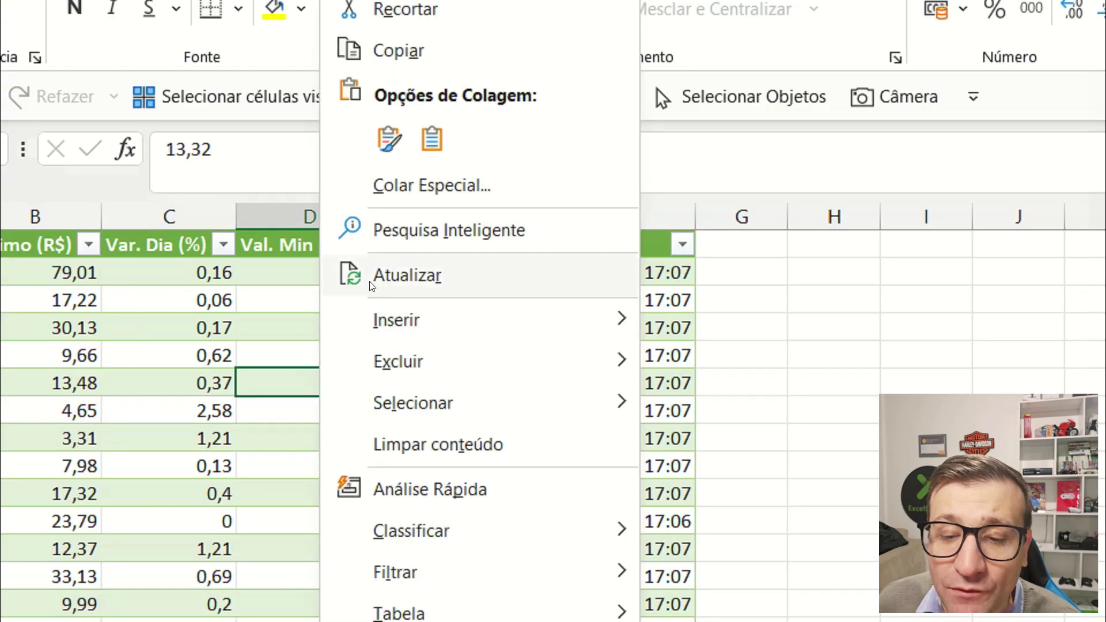
left_click(397, 280)
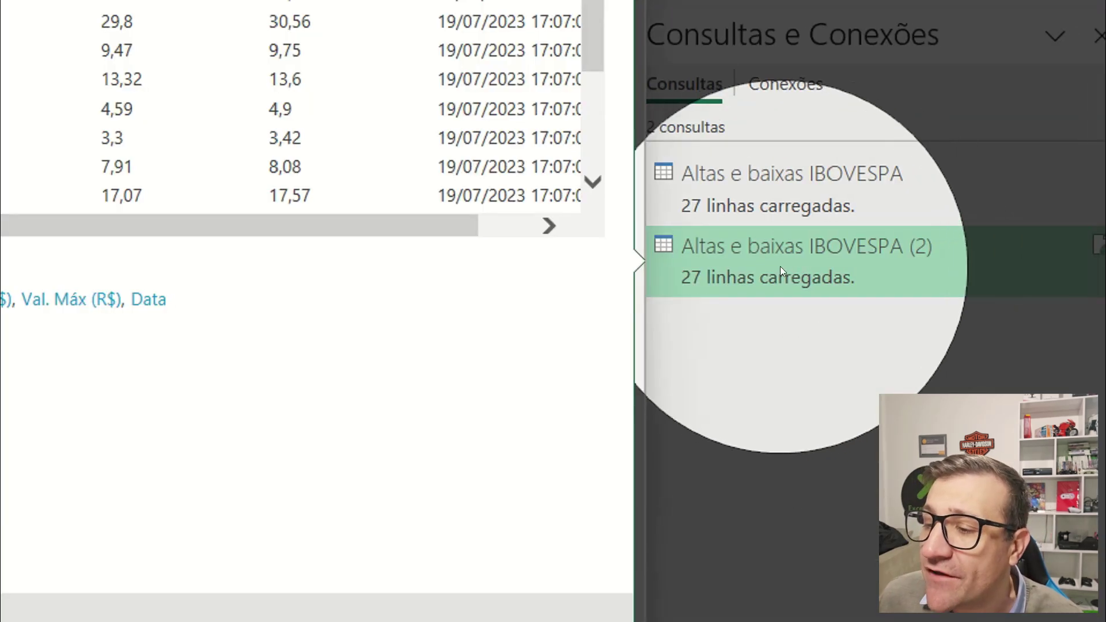
mouse_move(817, 445)
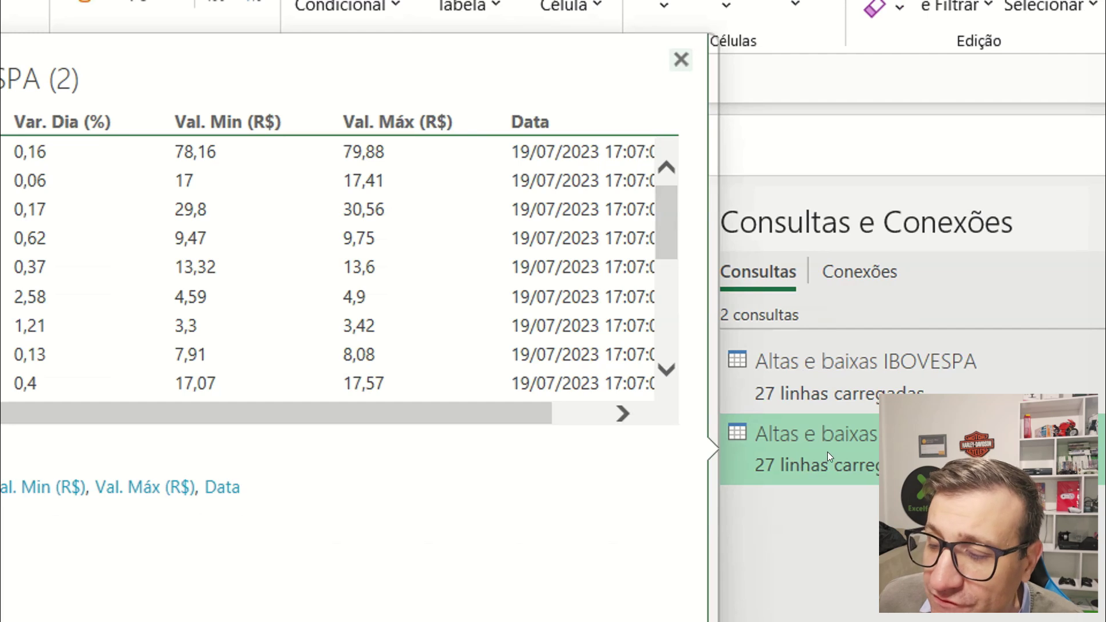
- Open Propriedades for the Altas e baixas IBOVESPA (2) query in Consultas e Conexões
right_click(828, 450)
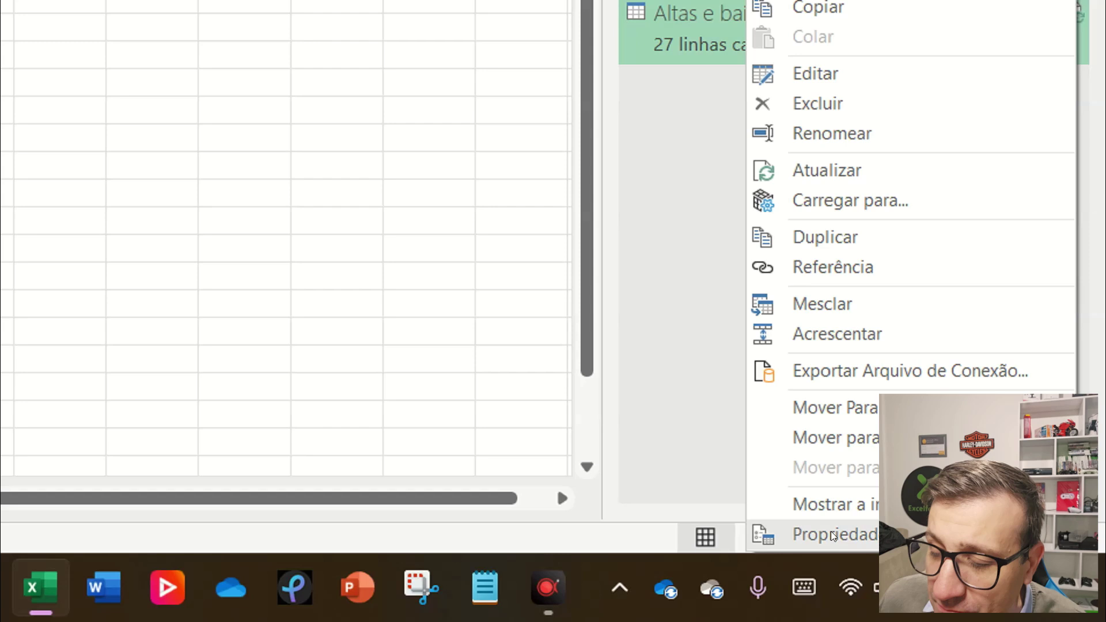
left_click(831, 531)
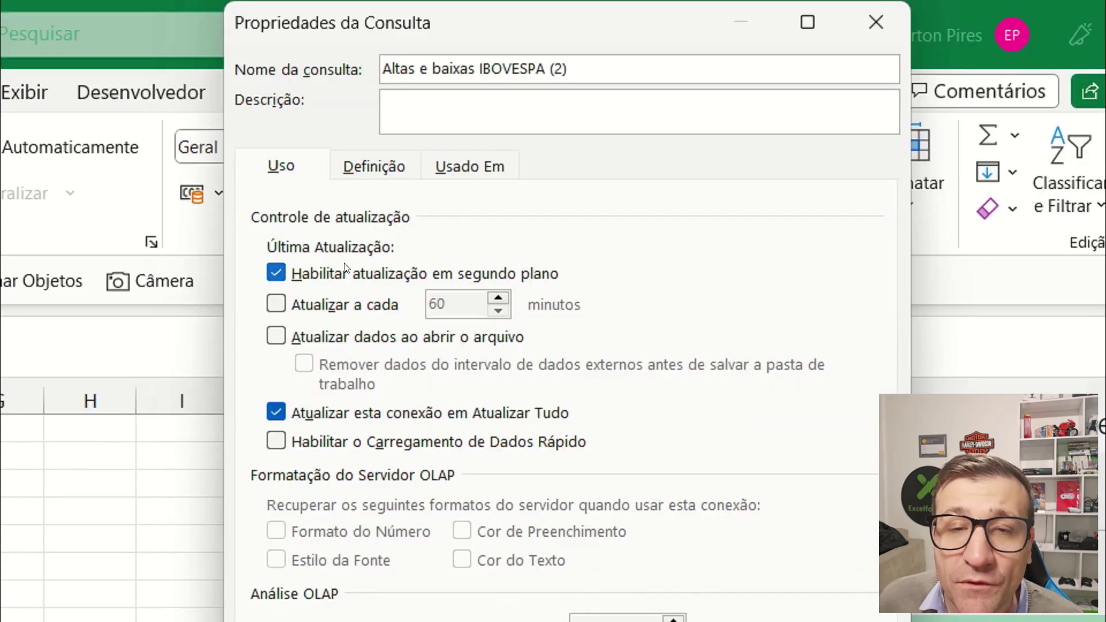